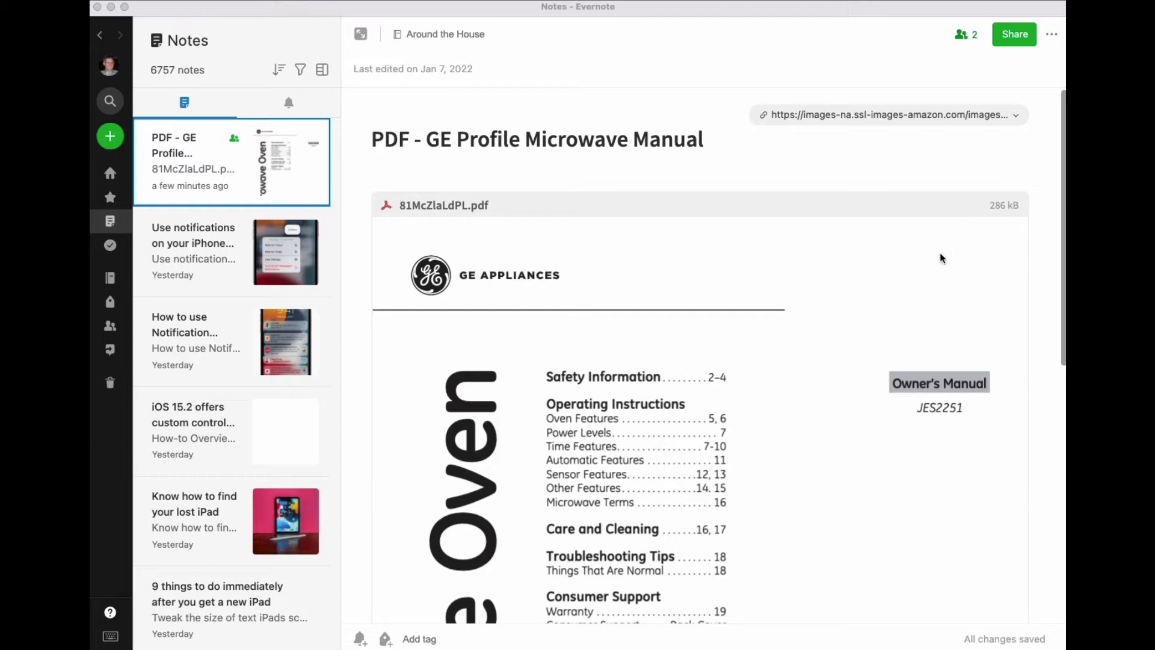
Scroll down the note to bring the PDF preview into view.
{"action": "scroll", "coordinate": [941, 258], "scroll_direction": "down", "scroll_amount": 2}
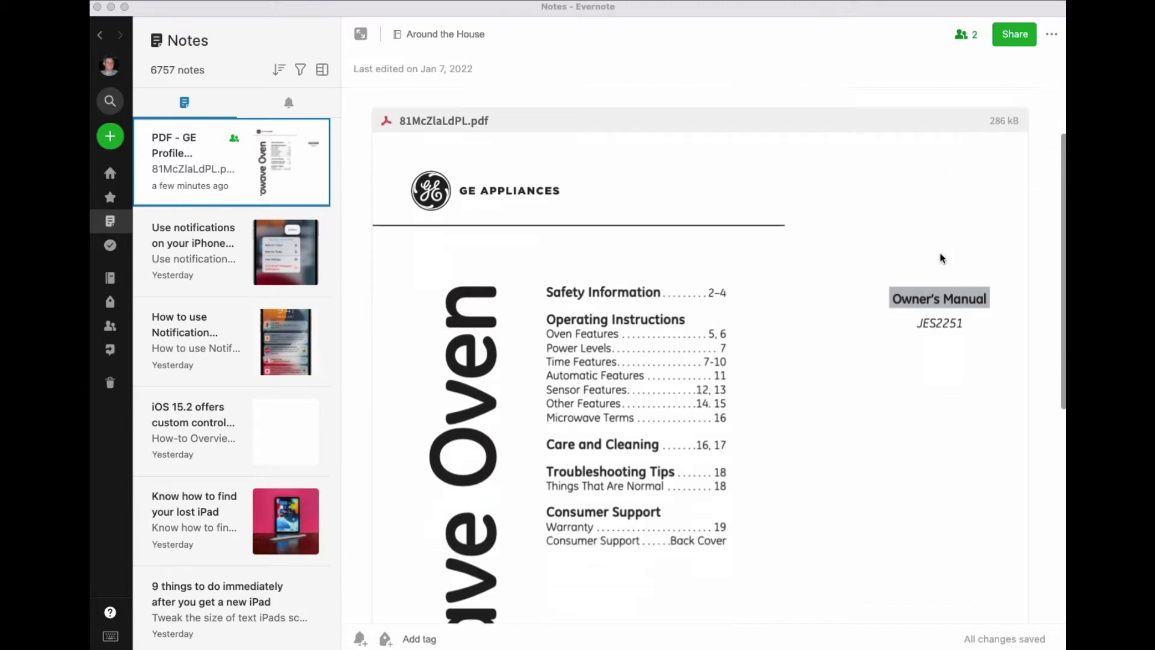
{"action": "scroll", "coordinate": [941, 258], "scroll_direction": "down", "scroll_amount": 7}
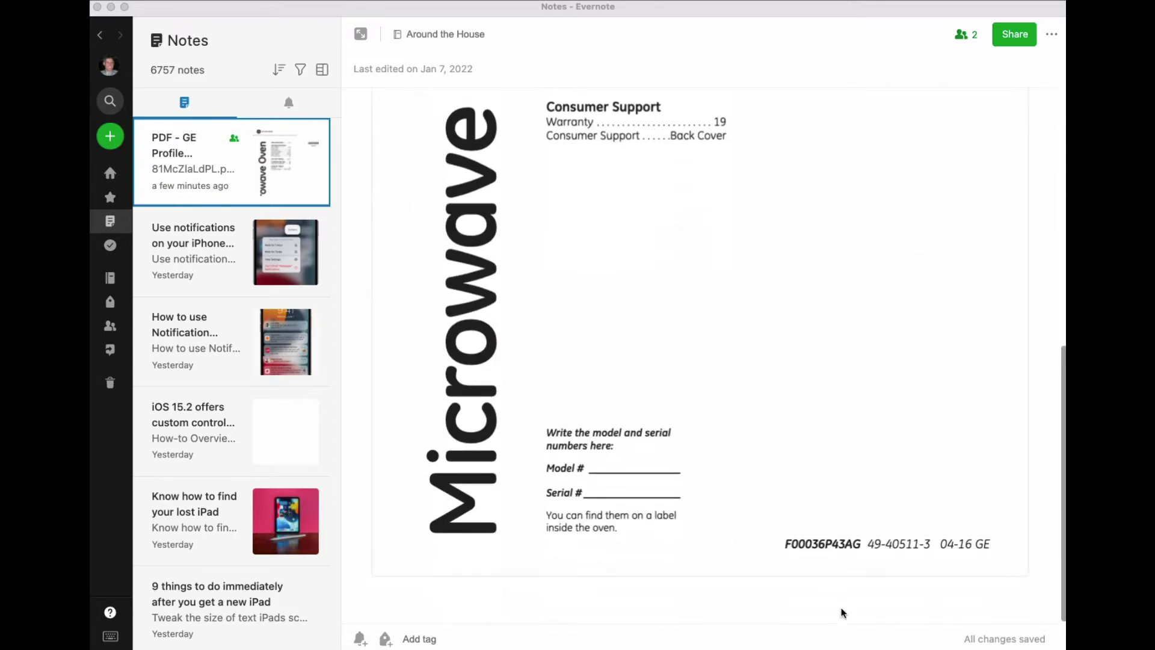
{"action": "scroll", "coordinate": [985, 339], "scroll_direction": "up", "scroll_amount": 9}
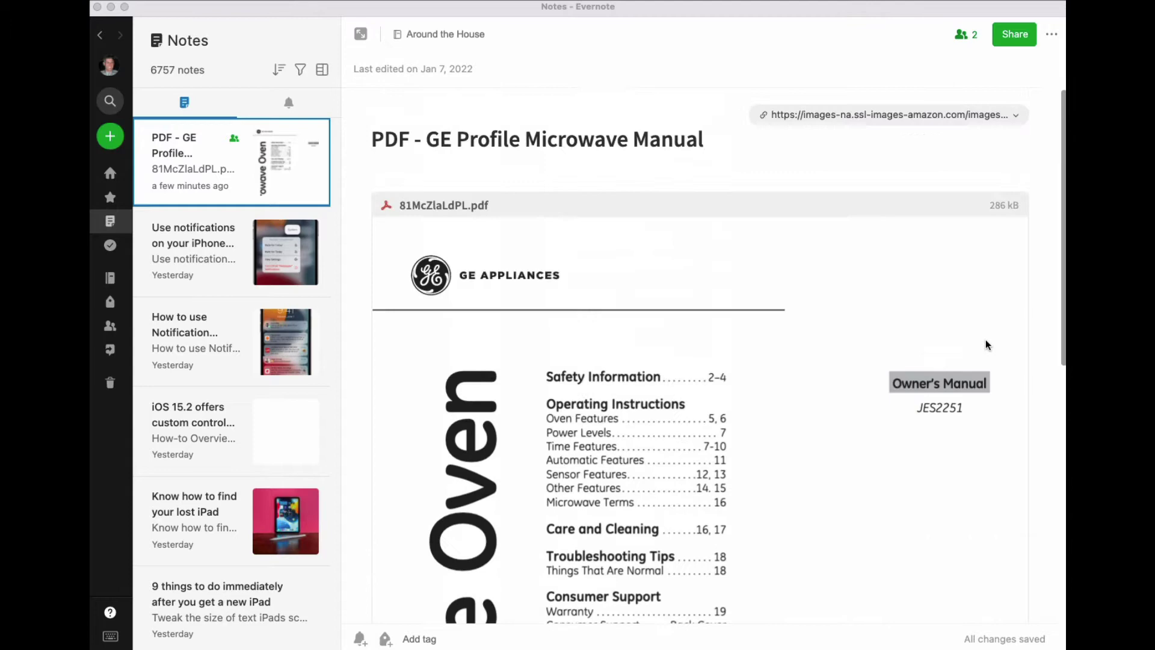
{"action": "scroll", "coordinate": [985, 340], "scroll_direction": "down", "scroll_amount": 1}
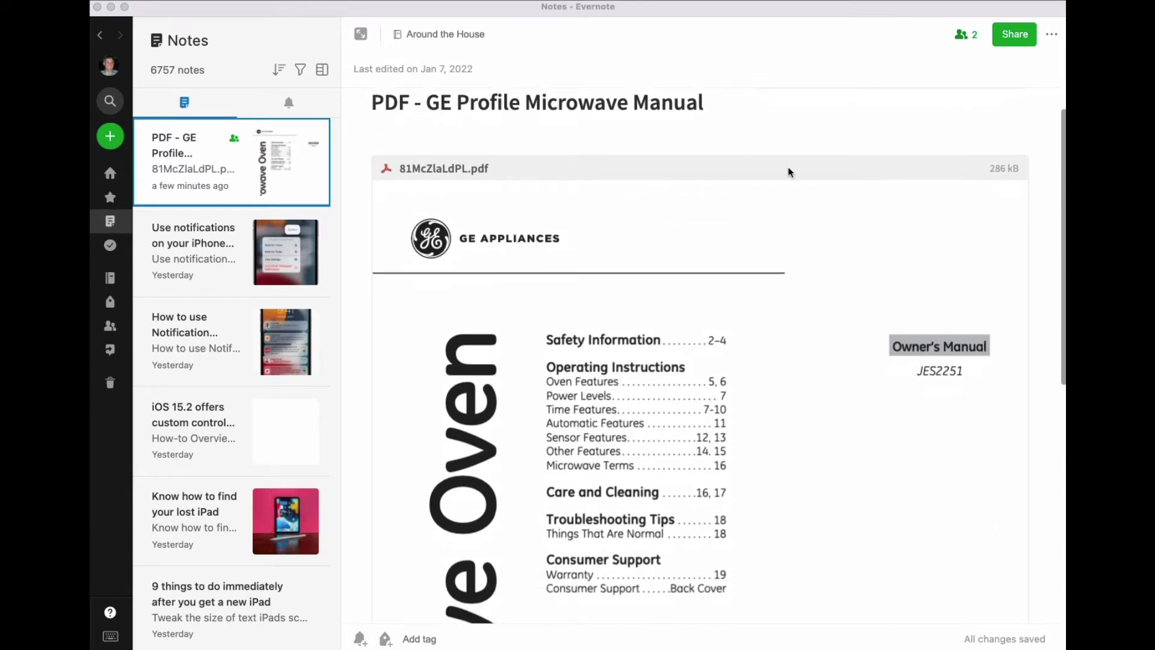
{"action": "left_click", "coordinate": [771, 160]}
{"action": "scroll", "coordinate": [753, 294], "scroll_direction": "down", "scroll_amount": 8}
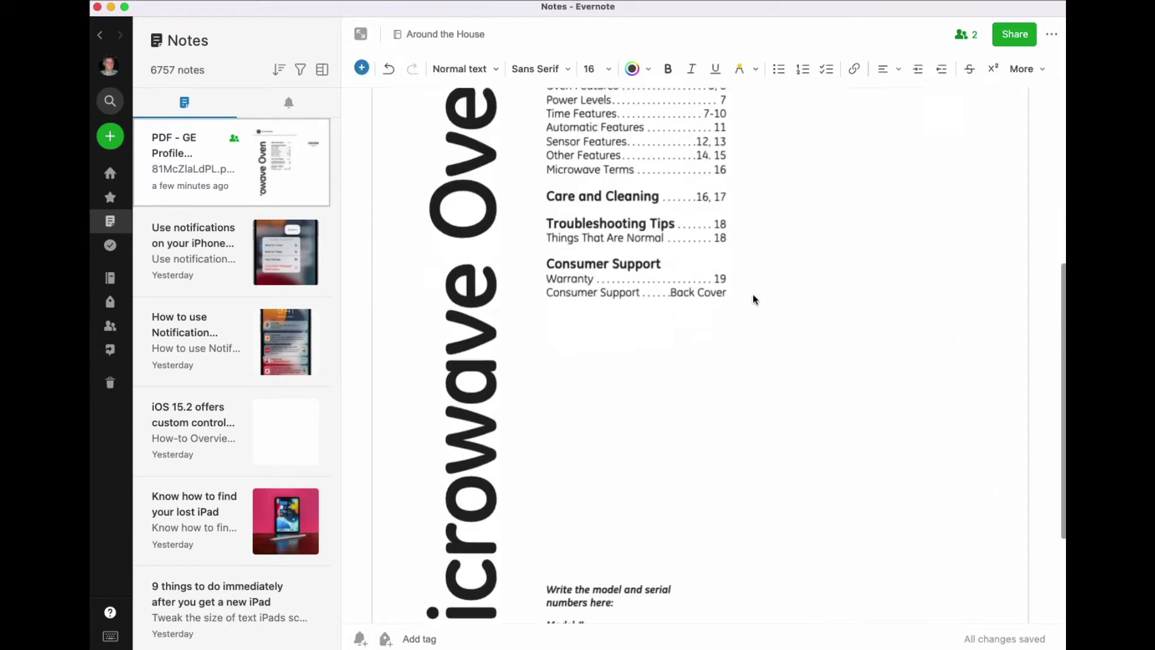
{"action": "scroll", "coordinate": [753, 298], "scroll_direction": "down", "scroll_amount": 4}
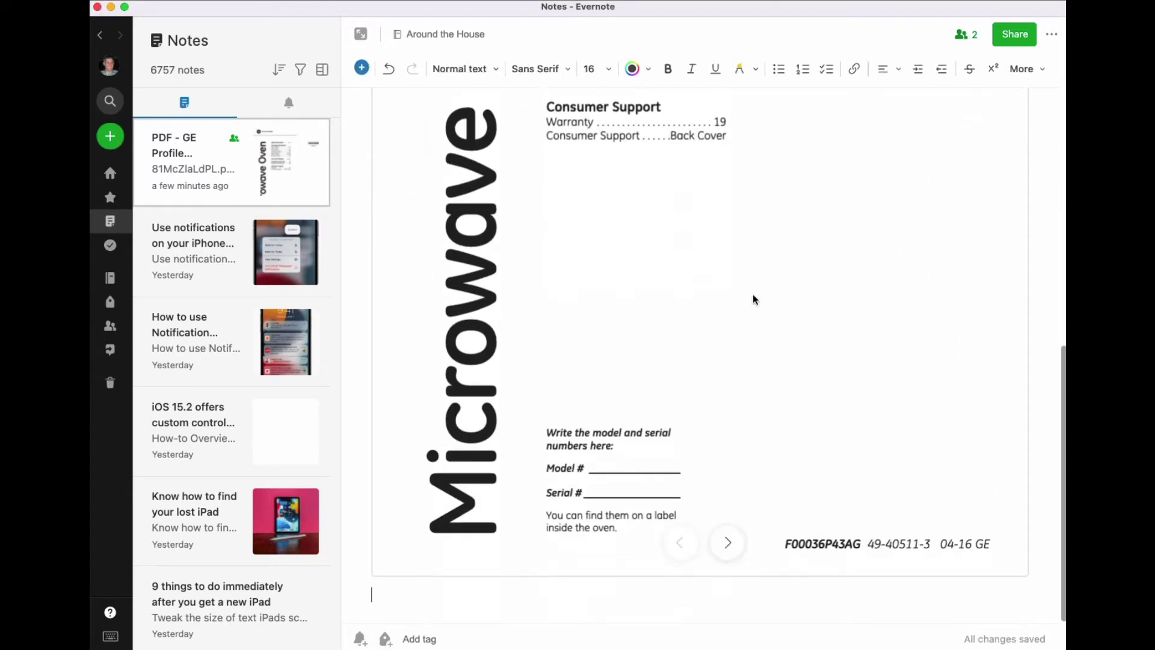
Page the PDF preview forward to page 3, then back to the cover page.
{"action": "left_click", "coordinate": [729, 543]}
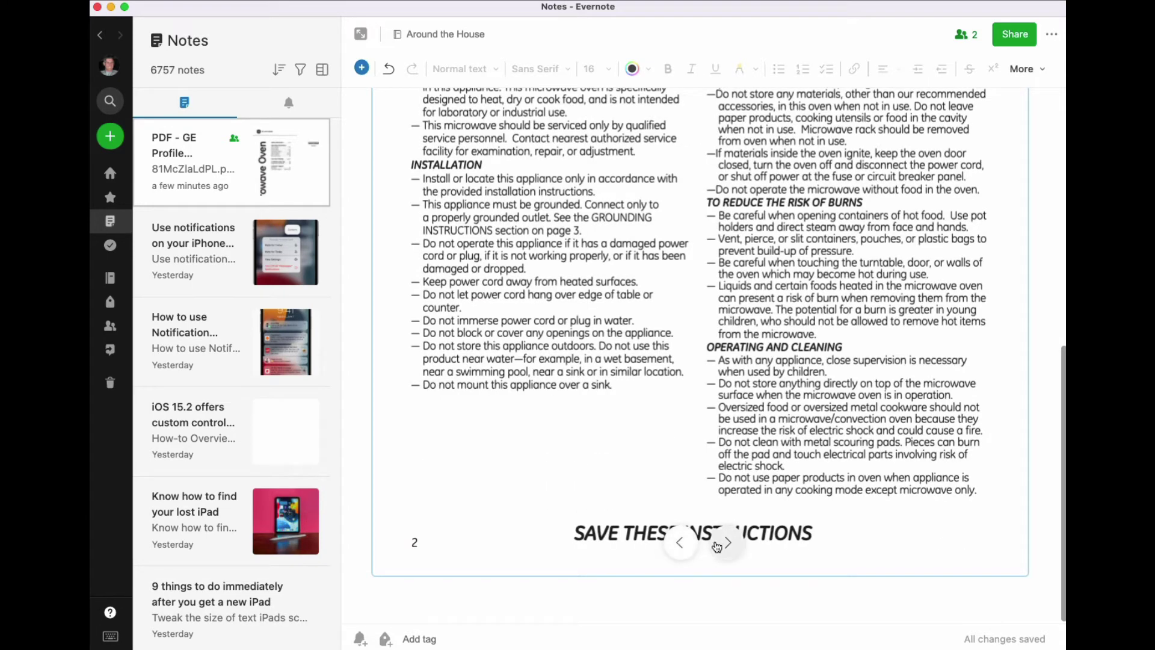
{"action": "left_click", "coordinate": [728, 543]}
{"action": "left_click", "coordinate": [681, 543]}
{"action": "left_click", "coordinate": [683, 543]}
{"action": "scroll", "coordinate": [695, 448], "scroll_direction": "up", "scroll_amount": 6}
{"action": "scroll", "coordinate": [695, 448], "scroll_direction": "up", "scroll_amount": 3}
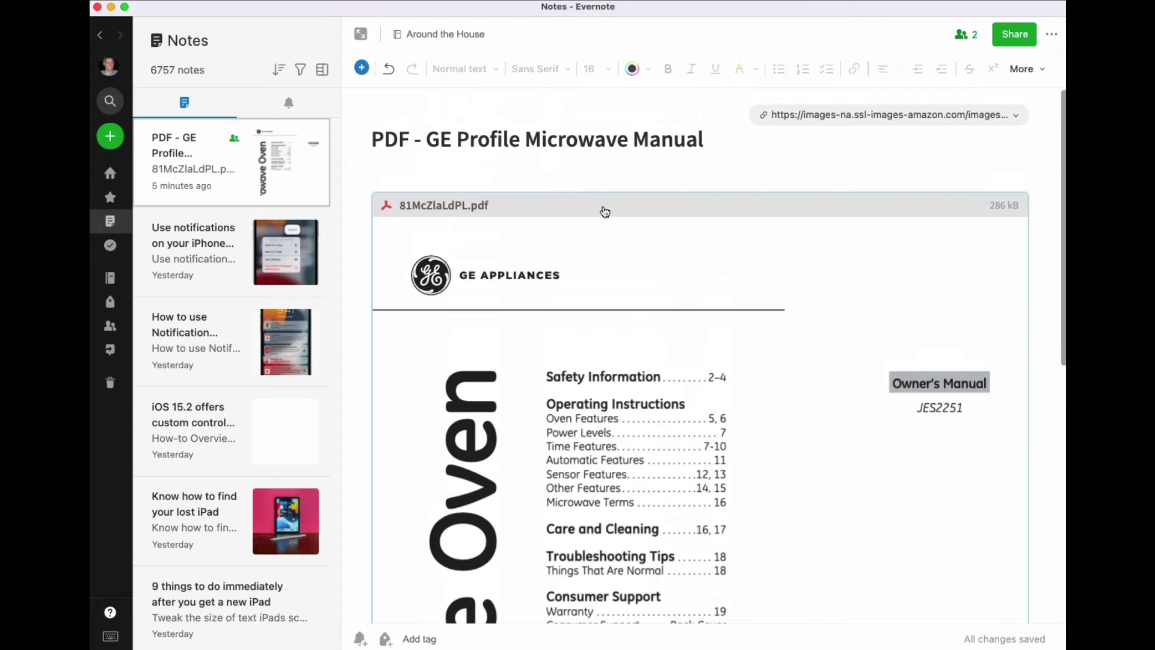
Open the PDF in the annotation editor, then exit without saving.
{"action": "left_click", "coordinate": [622, 208]}
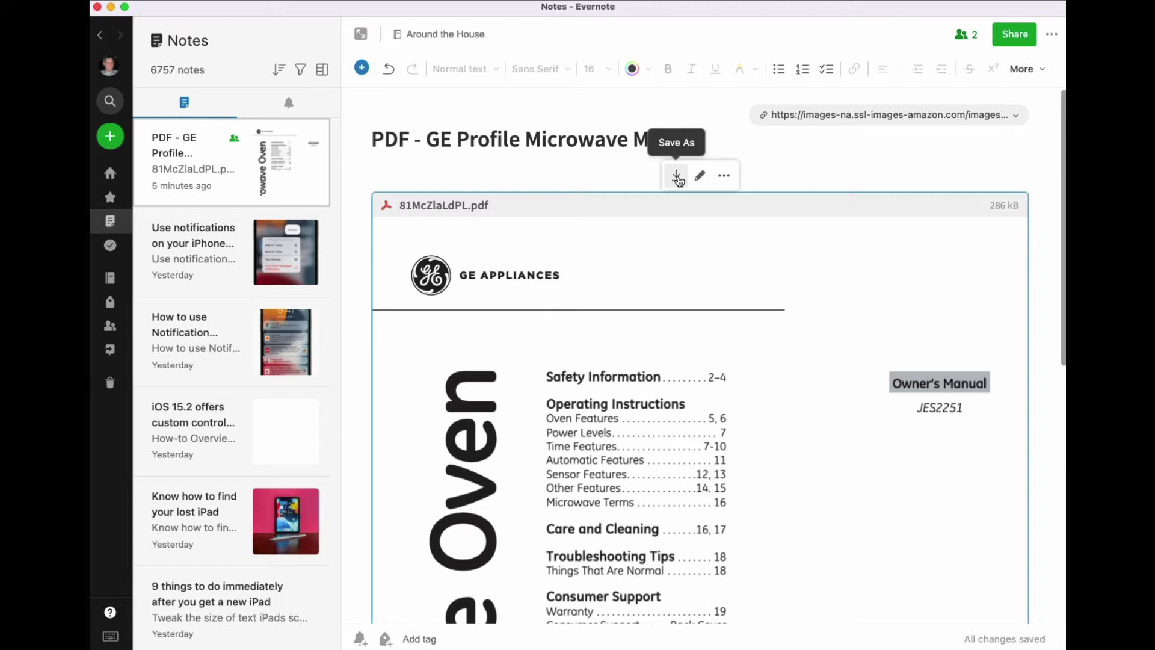
{"action": "left_click", "coordinate": [700, 175]}
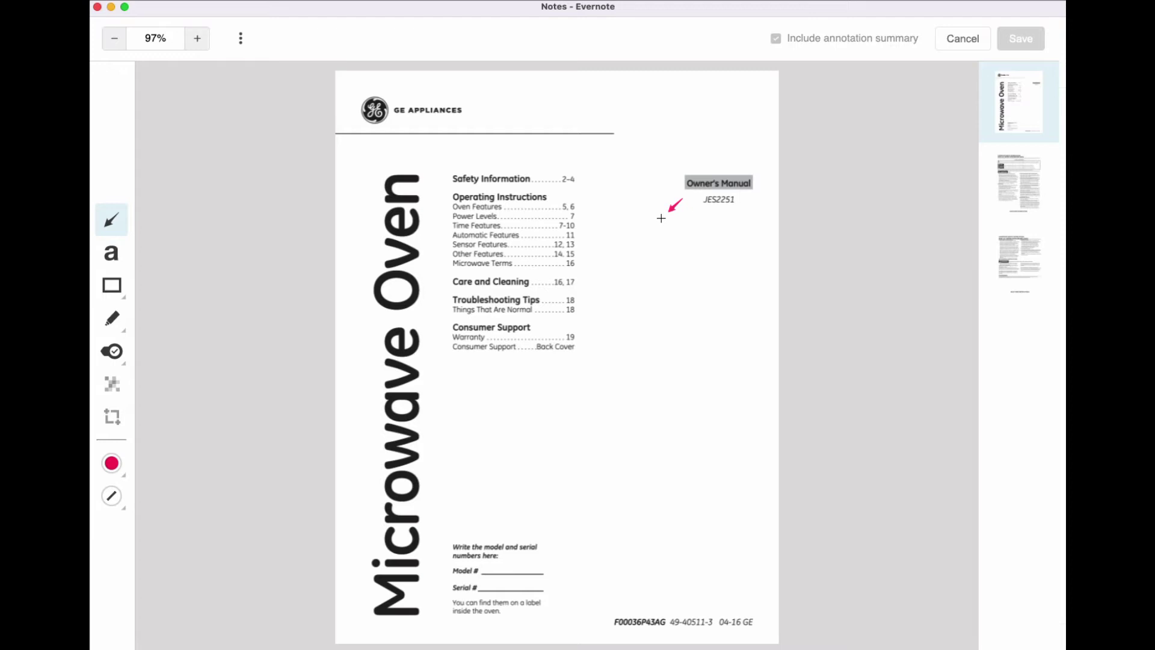
{"action": "left_click", "coordinate": [965, 40]}
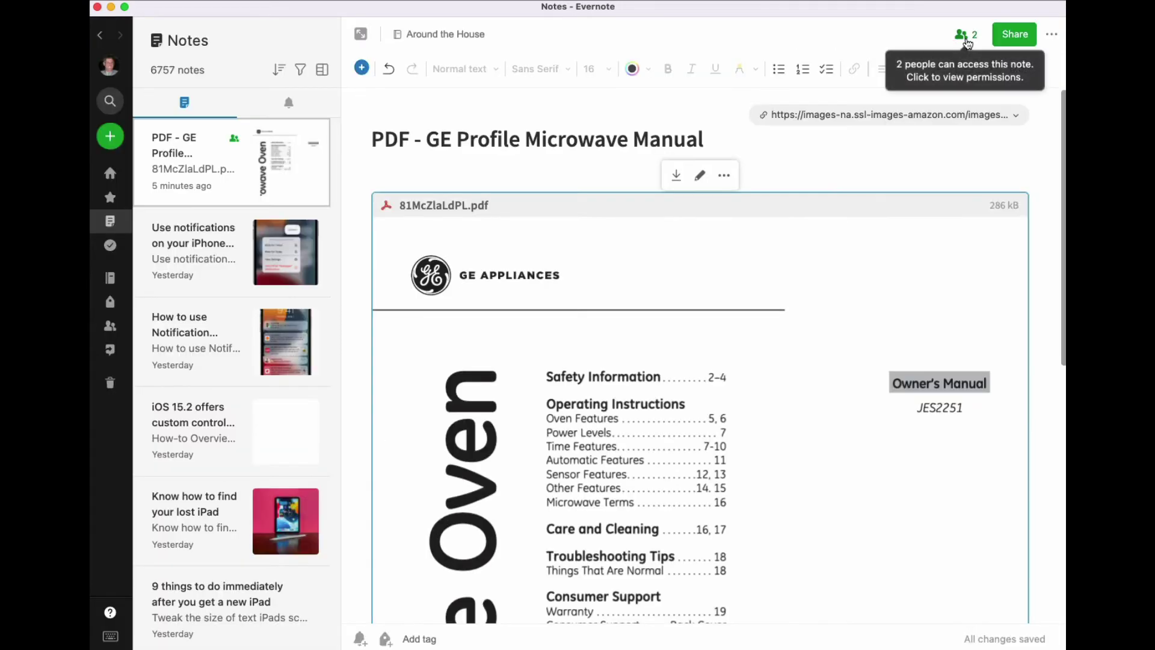
Display every page of the PDF inline in the note and scroll through them.
{"action": "left_click", "coordinate": [724, 178]}
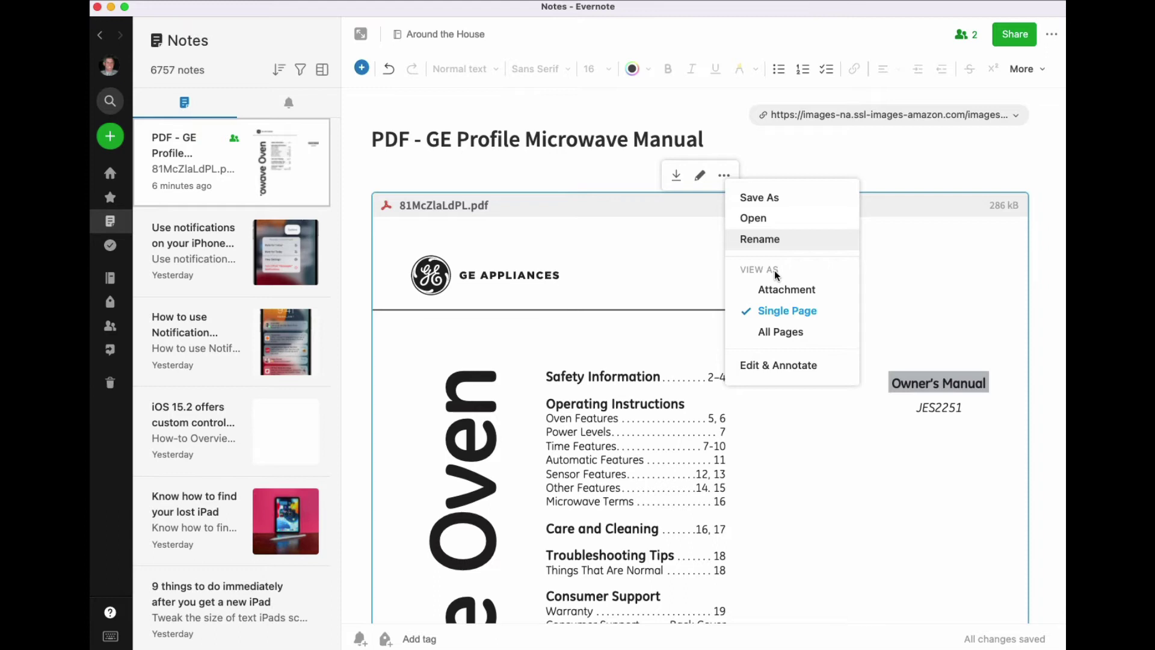
{"action": "left_click", "coordinate": [799, 333]}
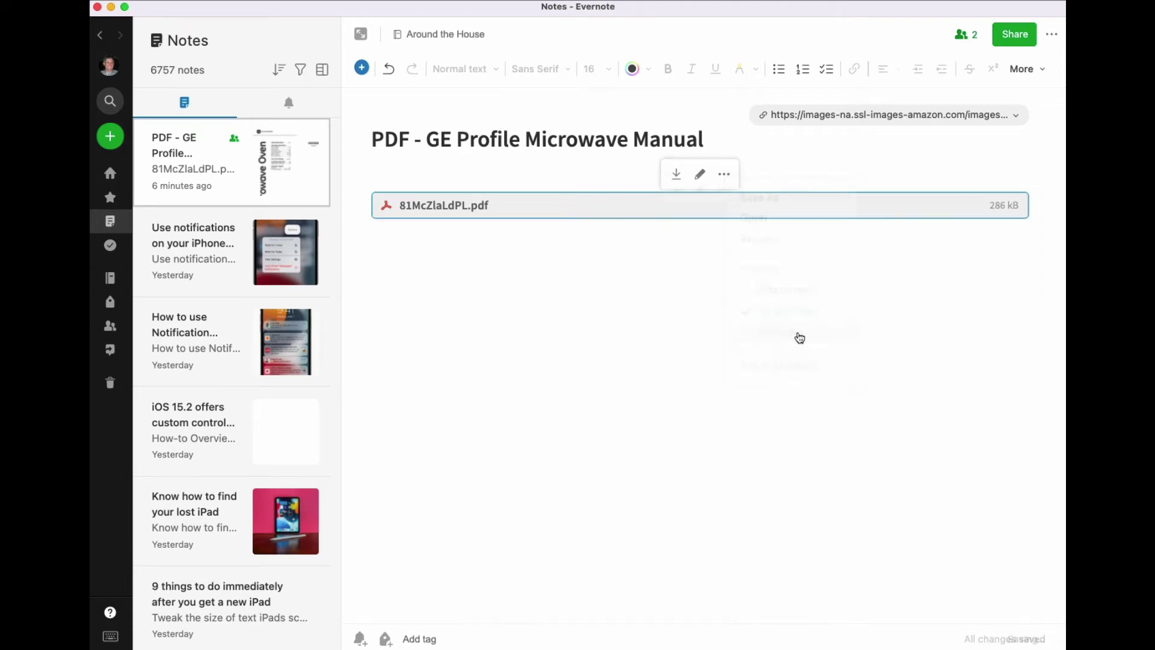
{"action": "scroll", "coordinate": [798, 336], "scroll_direction": "down", "scroll_amount": 1}
{"action": "scroll", "coordinate": [798, 336], "scroll_direction": "down", "scroll_amount": 7}
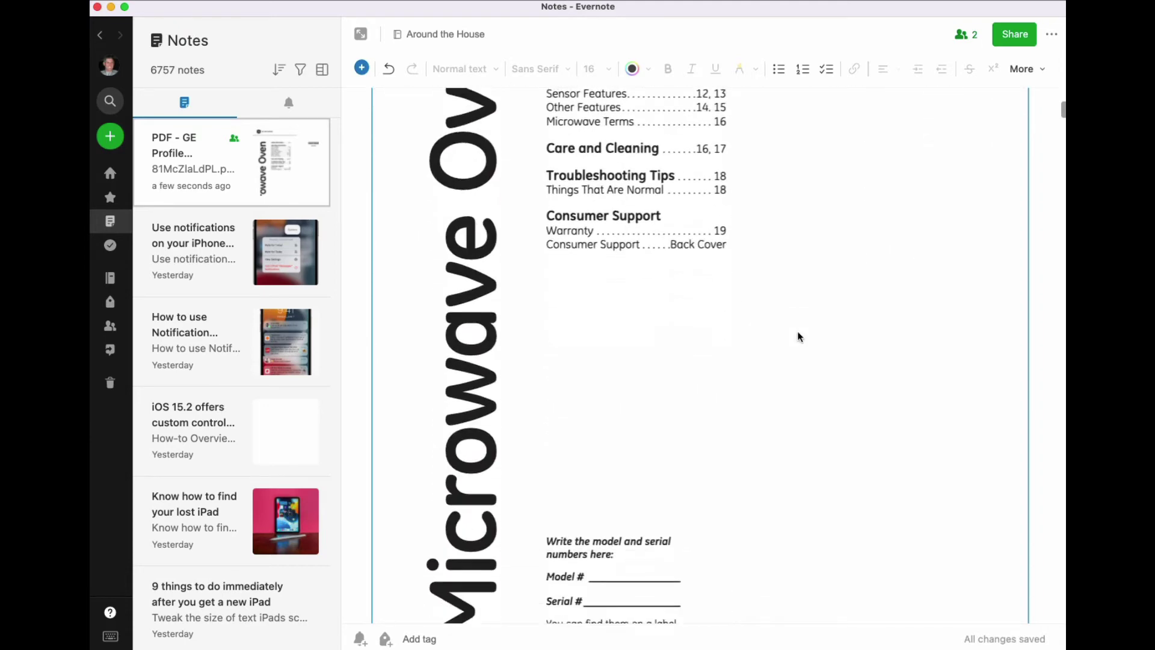
{"action": "scroll", "coordinate": [799, 336], "scroll_direction": "down", "scroll_amount": 2}
{"action": "scroll", "coordinate": [799, 336], "scroll_direction": "down", "scroll_amount": 10}
{"action": "scroll", "coordinate": [797, 331], "scroll_direction": "down", "scroll_amount": 3}
{"action": "scroll", "coordinate": [798, 330], "scroll_direction": "down", "scroll_amount": 15}
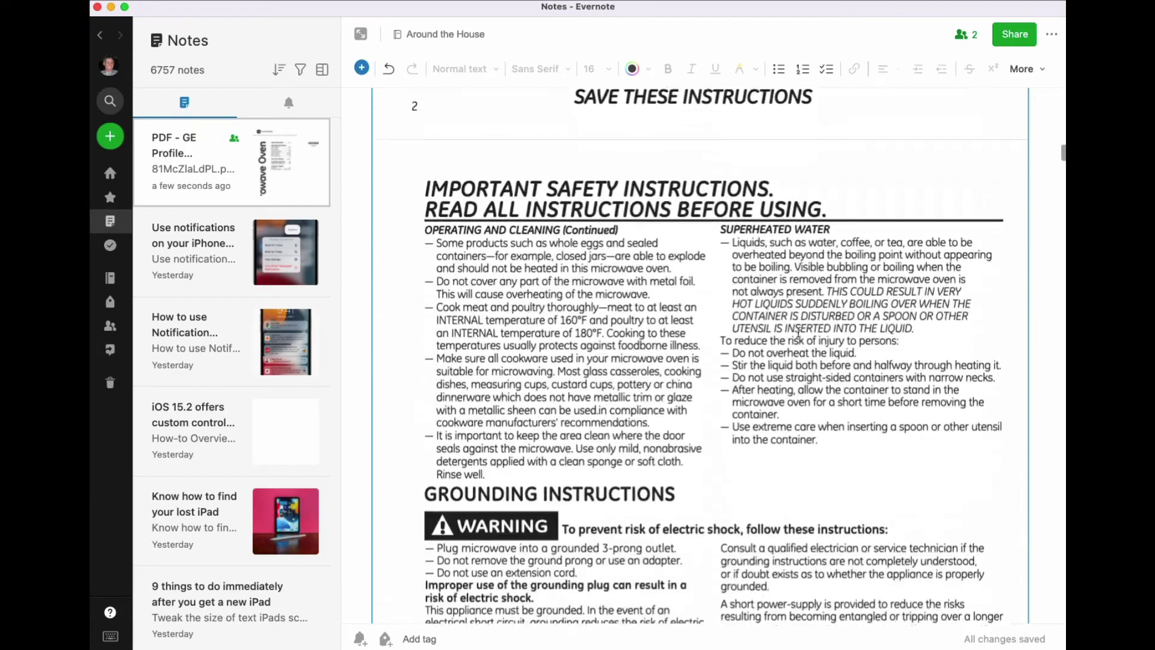
{"action": "scroll", "coordinate": [797, 331], "scroll_direction": "down", "scroll_amount": 10}
{"action": "scroll", "coordinate": [797, 330], "scroll_direction": "down", "scroll_amount": 8}
{"action": "scroll", "coordinate": [798, 333], "scroll_direction": "down", "scroll_amount": 12}
{"action": "scroll", "coordinate": [798, 332], "scroll_direction": "down", "scroll_amount": 10}
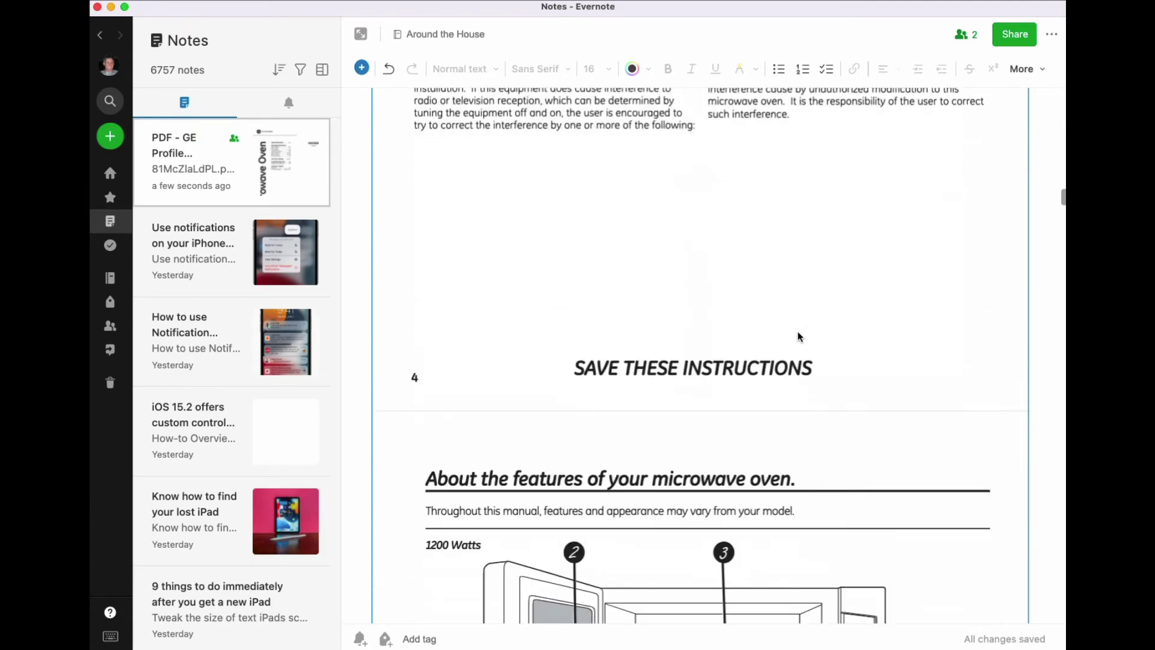
{"action": "scroll", "coordinate": [798, 333], "scroll_direction": "down", "scroll_amount": 10}
{"action": "scroll", "coordinate": [798, 334], "scroll_direction": "down", "scroll_amount": 10}
{"action": "scroll", "coordinate": [800, 336], "scroll_direction": "down", "scroll_amount": 10}
{"action": "scroll", "coordinate": [799, 335], "scroll_direction": "down", "scroll_amount": 10}
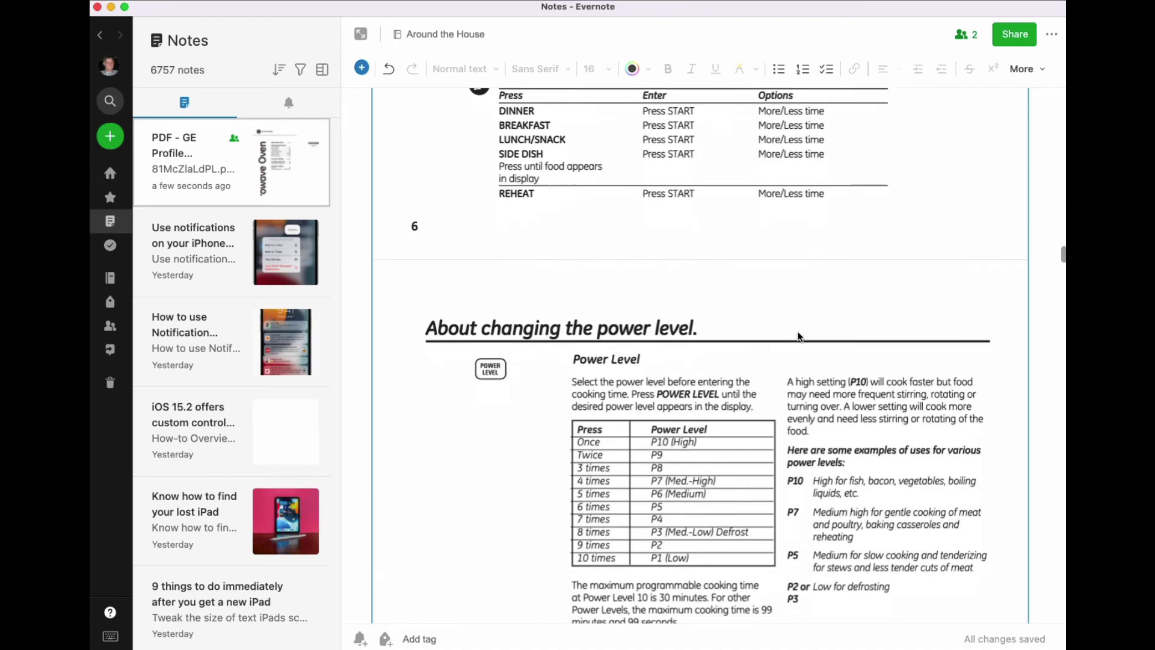
{"action": "scroll", "coordinate": [798, 336], "scroll_direction": "down", "scroll_amount": 10}
{"action": "scroll", "coordinate": [799, 335], "scroll_direction": "down", "scroll_amount": 10}
Scroll back up and collapse the PDF to a compact block showing name and size.
{"action": "scroll", "coordinate": [799, 336], "scroll_direction": "up", "scroll_amount": 20}
{"action": "scroll", "coordinate": [799, 335], "scroll_direction": "up", "scroll_amount": 10}
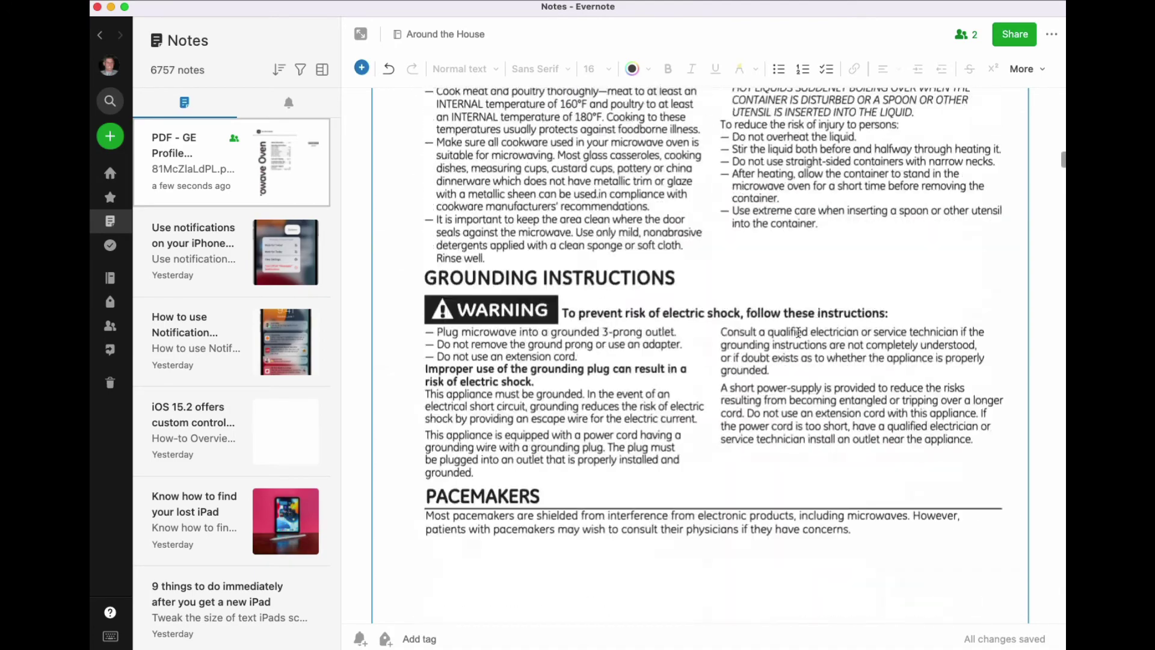
{"action": "scroll", "coordinate": [798, 336], "scroll_direction": "up", "scroll_amount": 10}
{"action": "scroll", "coordinate": [799, 336], "scroll_direction": "up", "scroll_amount": 10}
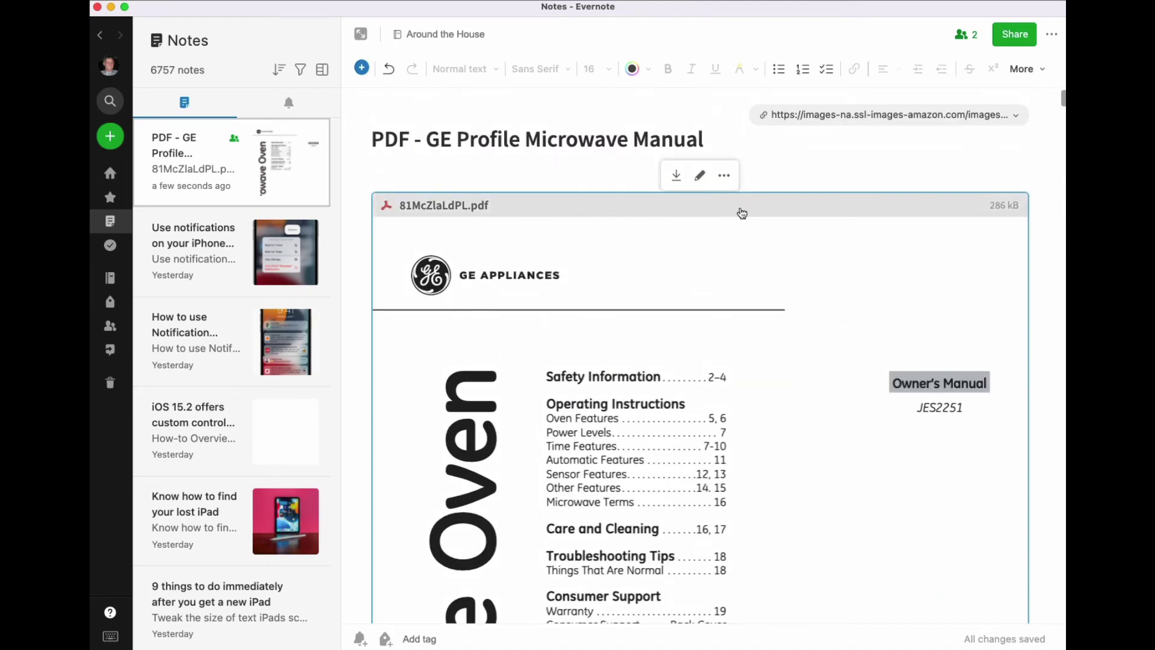
{"action": "left_click", "coordinate": [724, 175]}
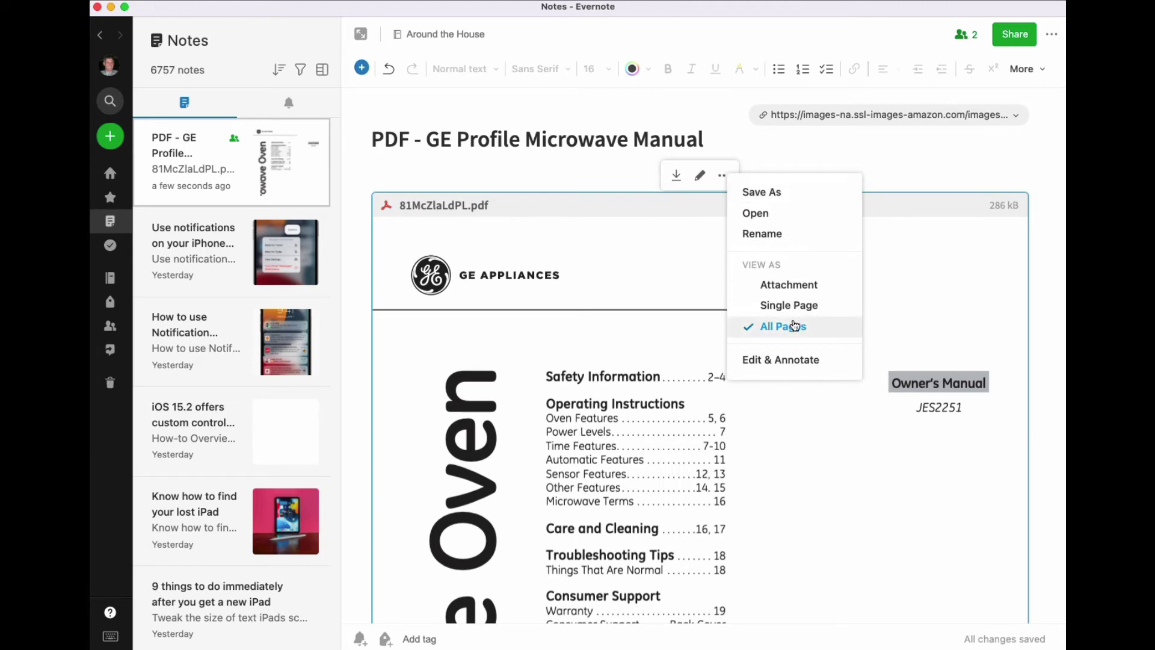
{"action": "left_click", "coordinate": [789, 285]}
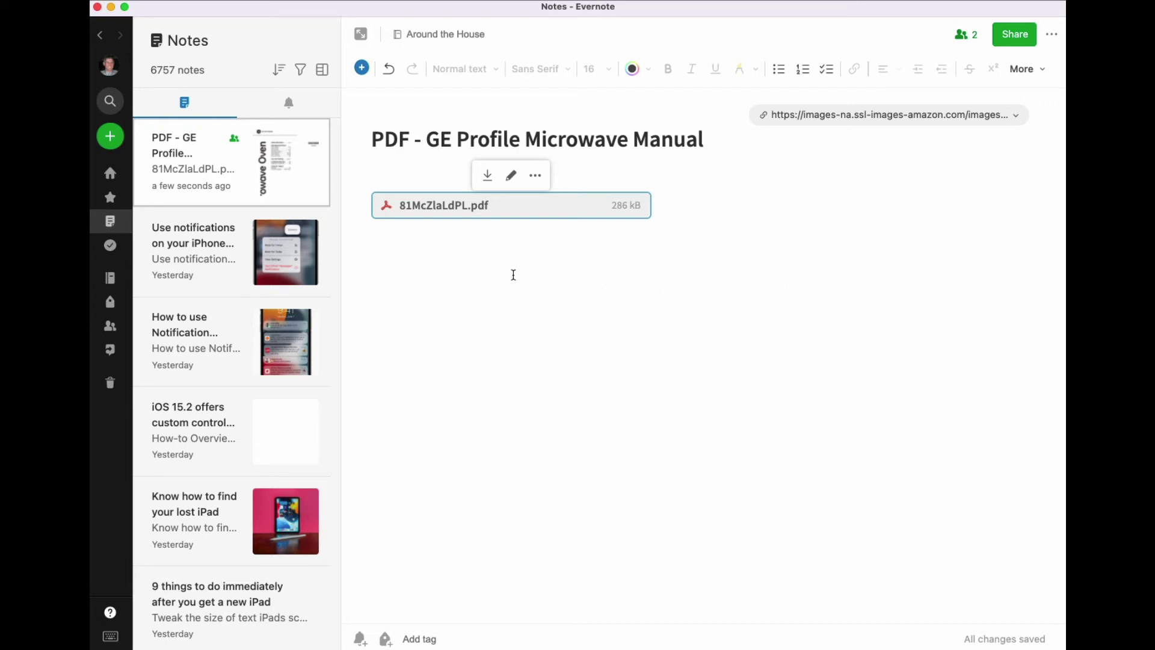
Set the manual attachment to View As Single Page so its cover page previews.
{"action": "left_click", "coordinate": [574, 275]}
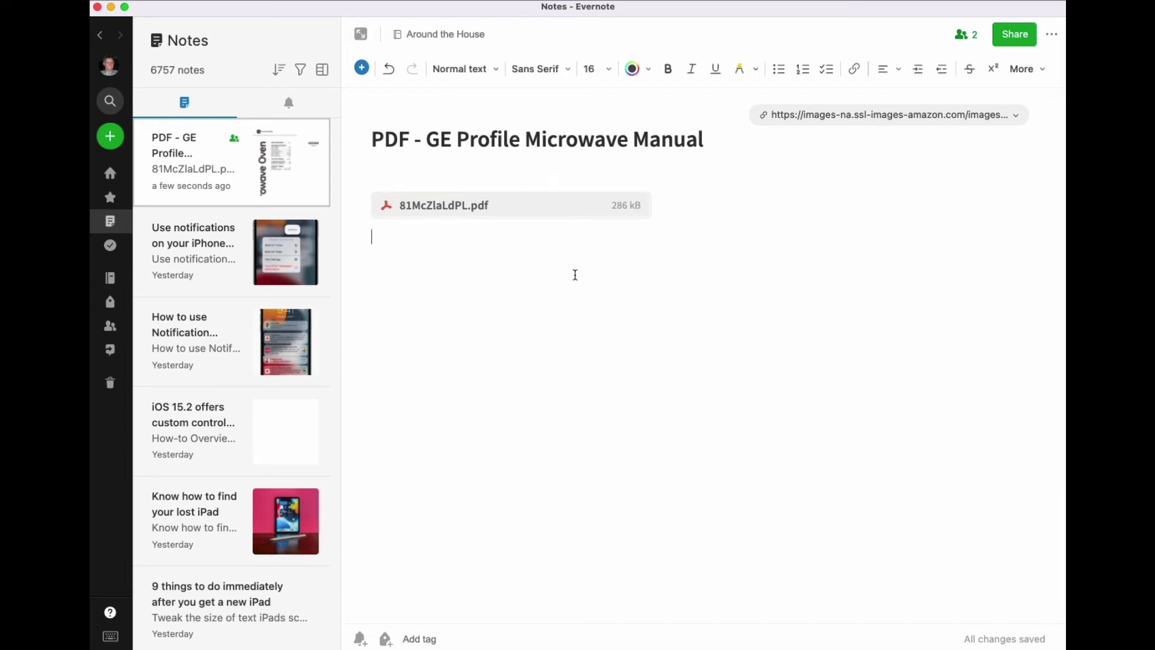
{"action": "left_click", "coordinate": [582, 206]}
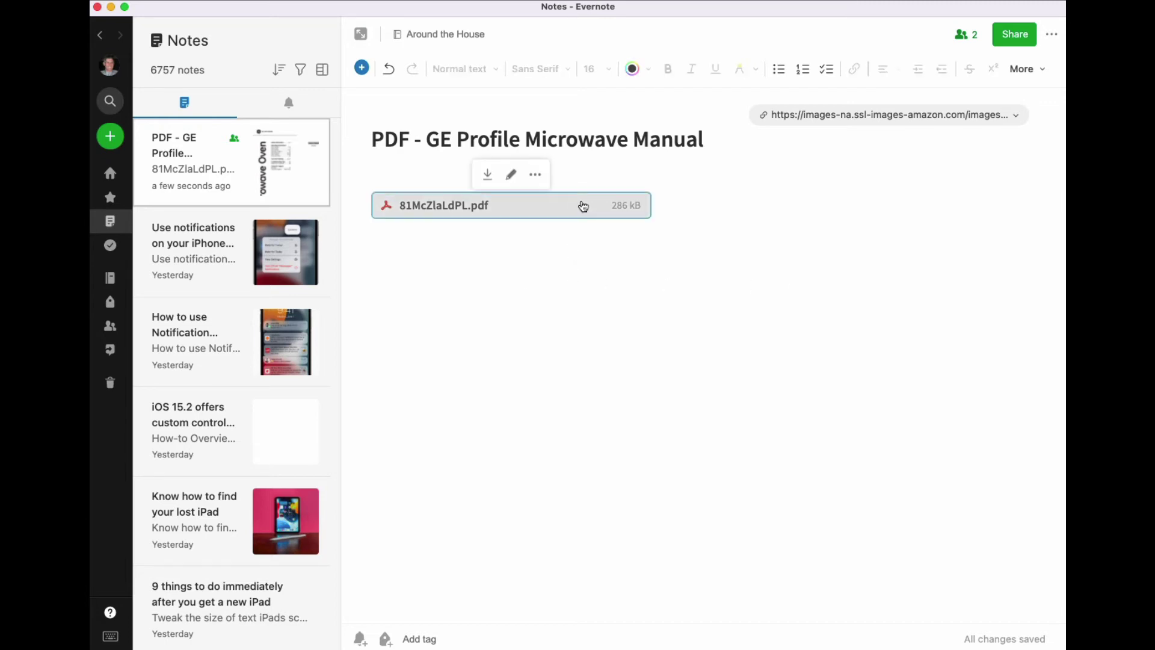
{"action": "left_click", "coordinate": [535, 176]}
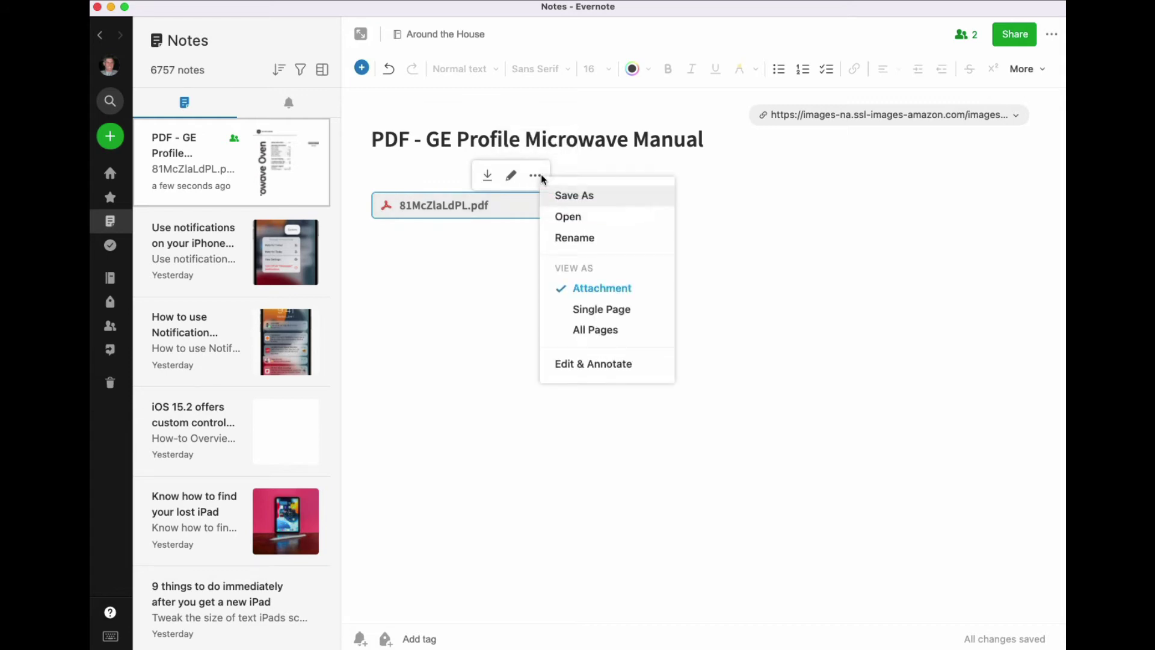
{"action": "left_click", "coordinate": [602, 310]}
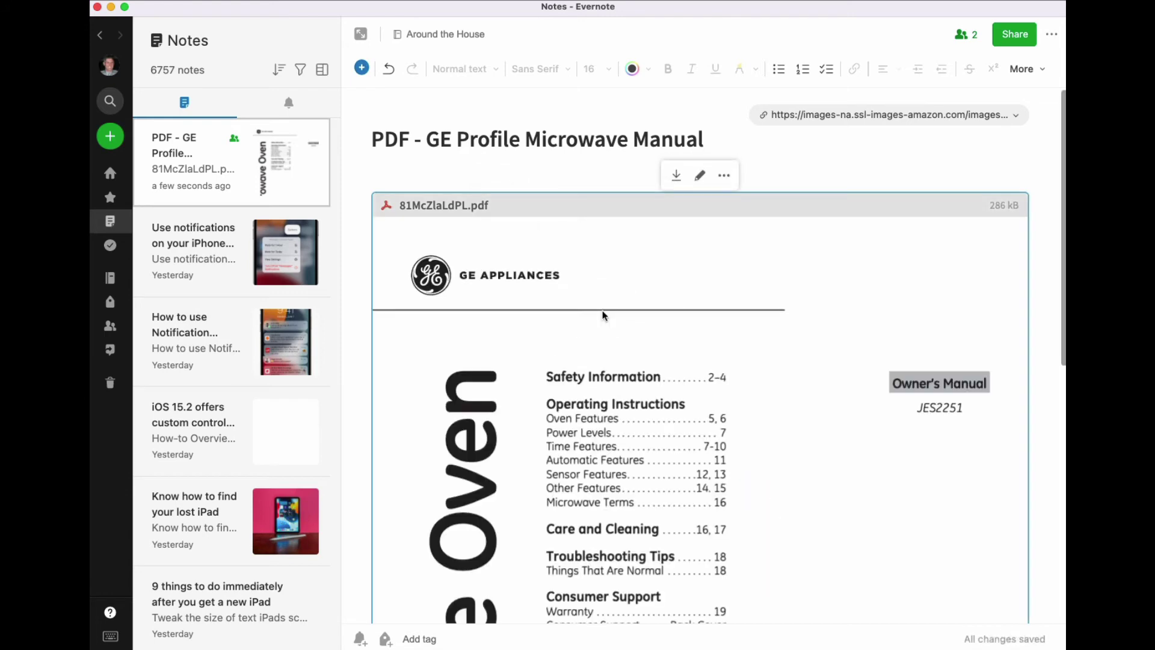
{"action": "left_click", "coordinate": [724, 175]}
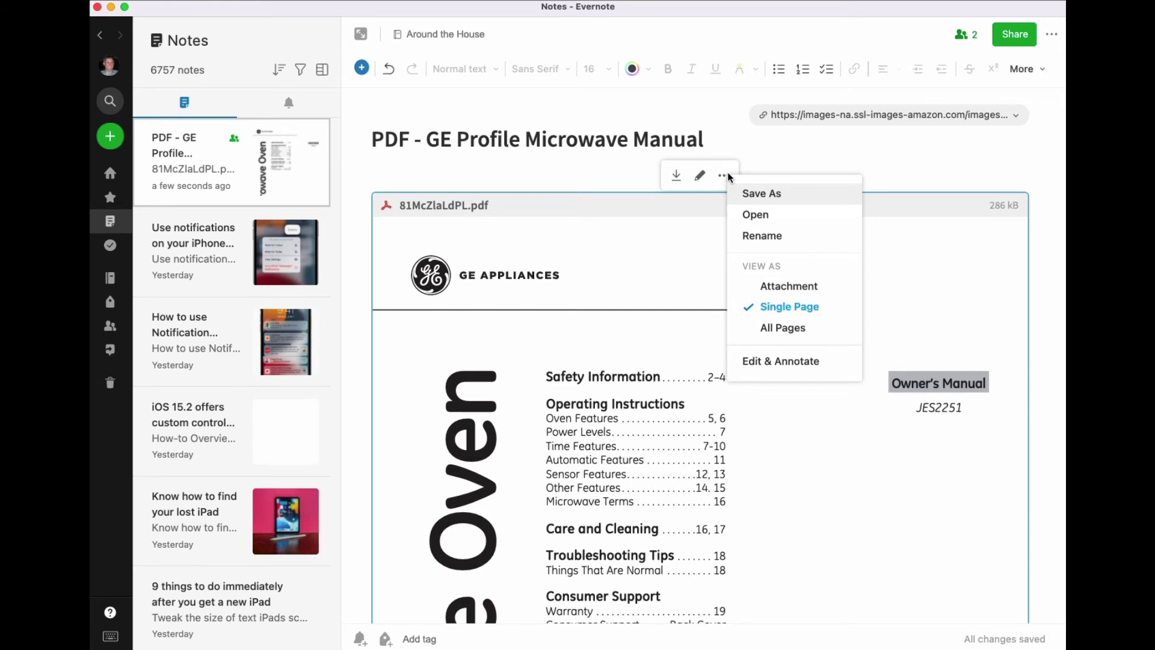
Rename the attachment to 'GE Profile Microwave Manual' and confirm with Update.
{"action": "left_click", "coordinate": [756, 236]}
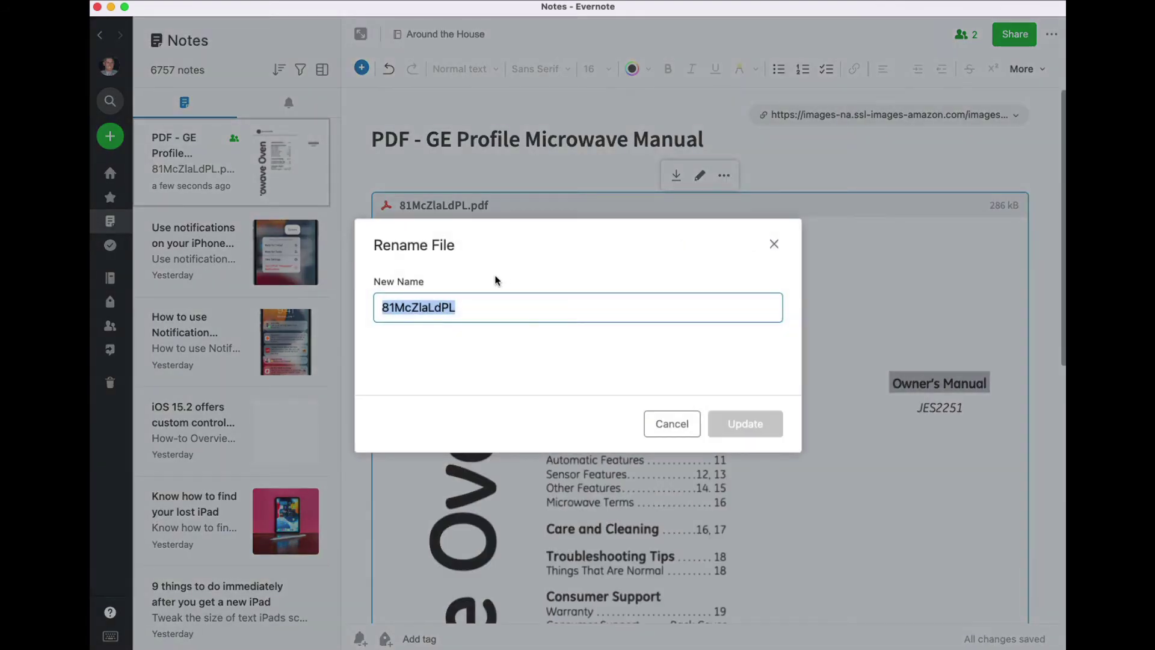
{"action": "type", "text": "GE Profile Microwave Manual"}
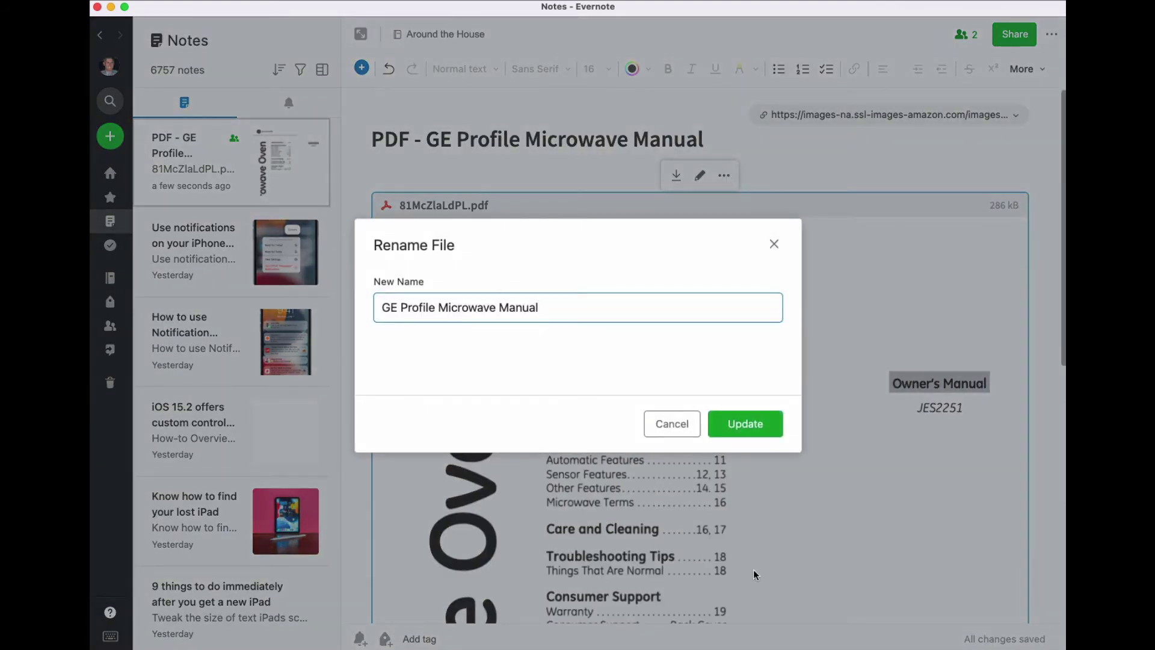
{"action": "left_click", "coordinate": [754, 424]}
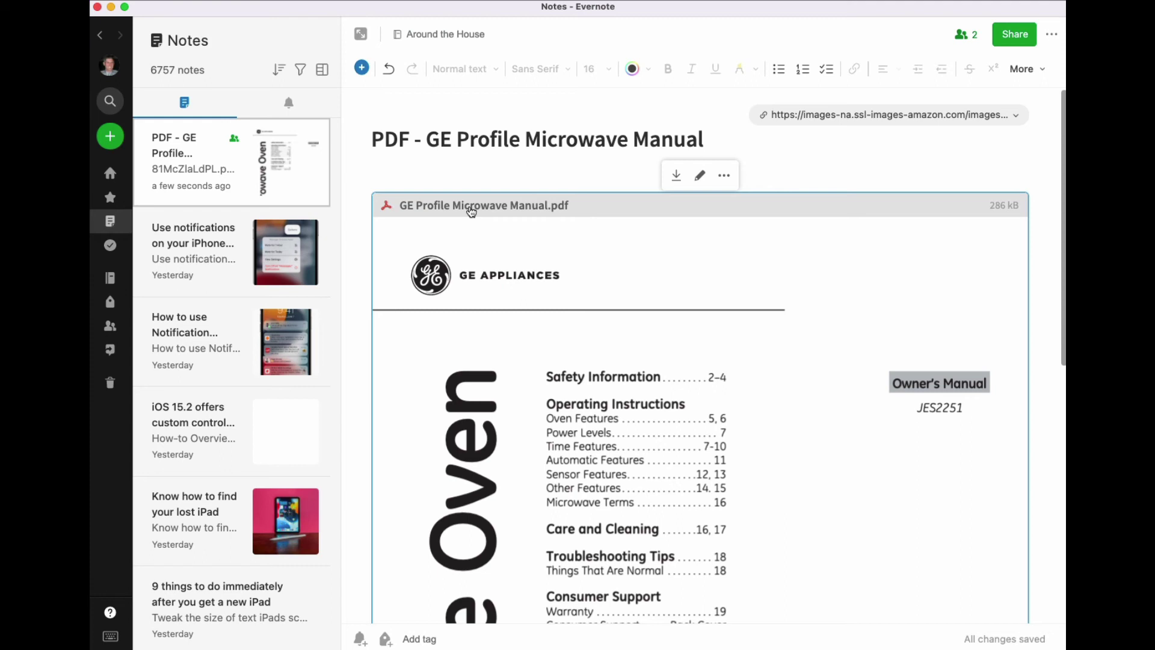
Reselect GE Profile Microwave Manual.pdf and bring up its More Options list.
{"action": "left_click", "coordinate": [785, 175]}
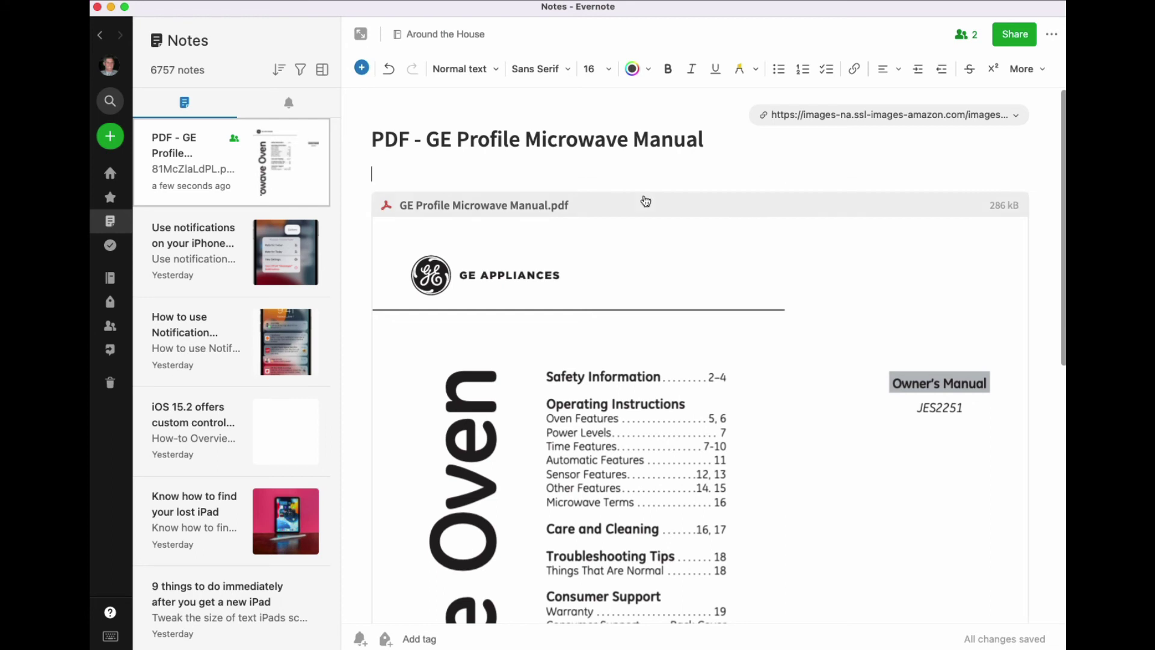
{"action": "left_click", "coordinate": [619, 209]}
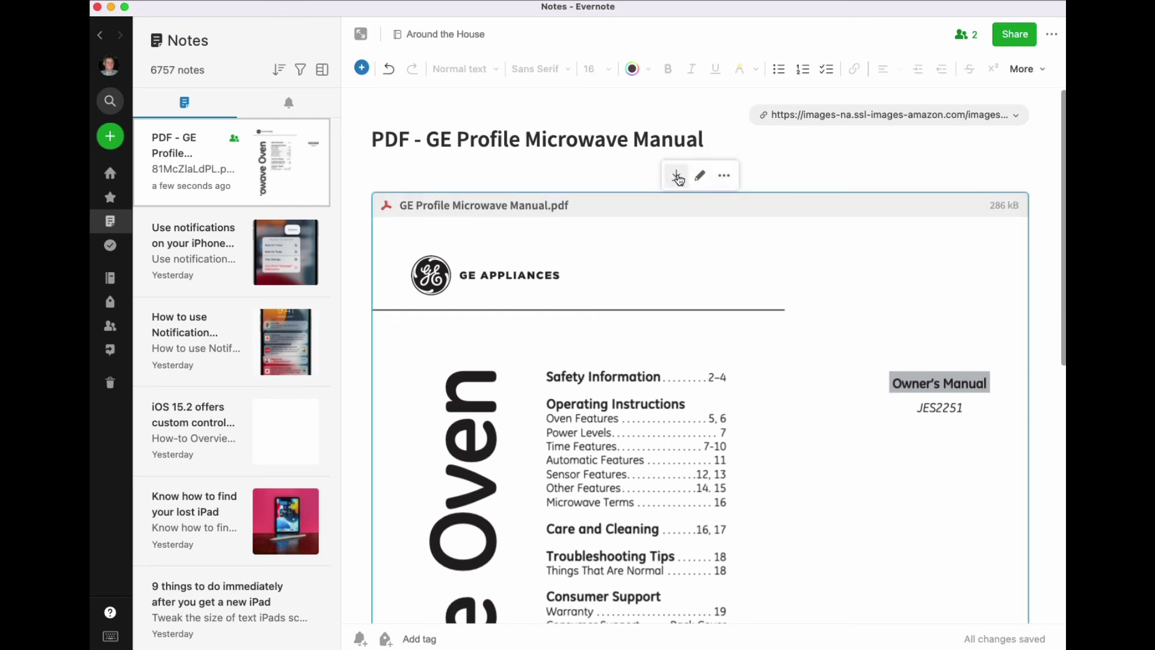
{"action": "left_click", "coordinate": [724, 175]}
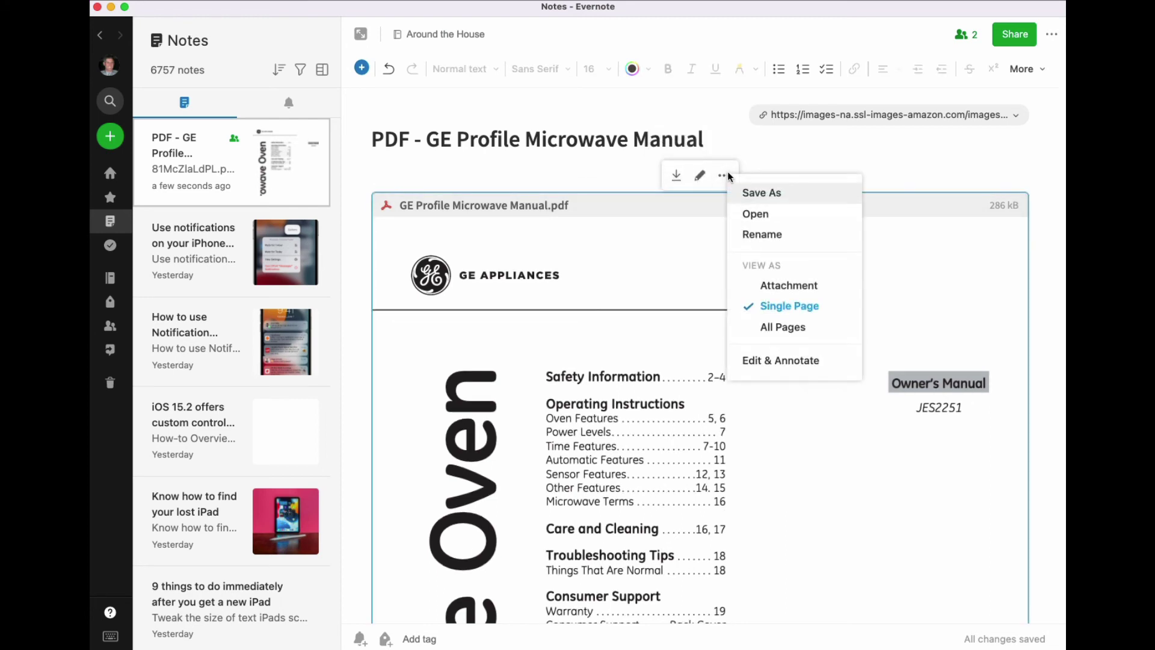